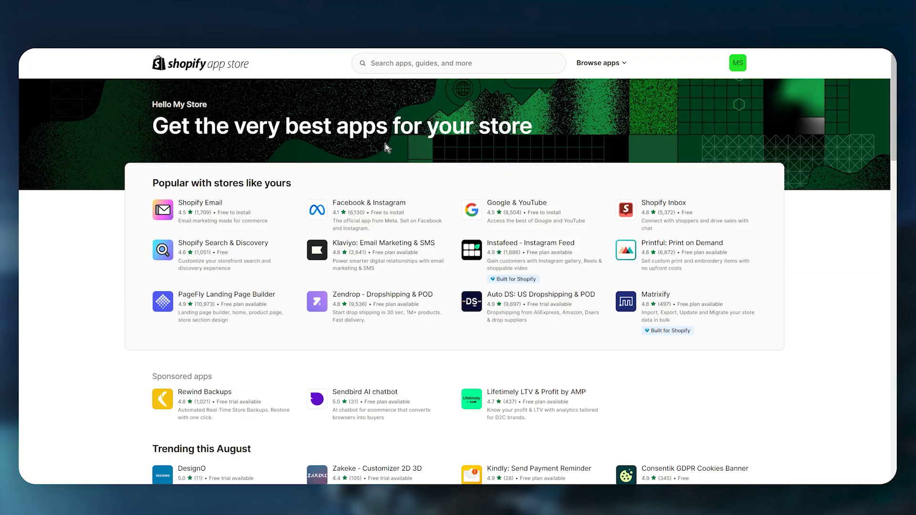
- Search the App Store for 'judge' and open the Judge.me Product Reviews App listing
{"action": "left_click", "coordinate": [454, 60]}
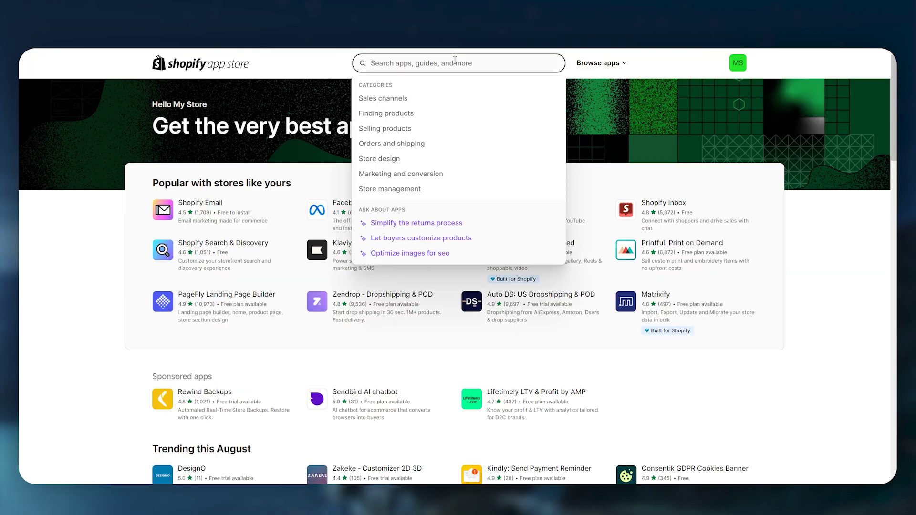
{"action": "type", "text": "judge"}
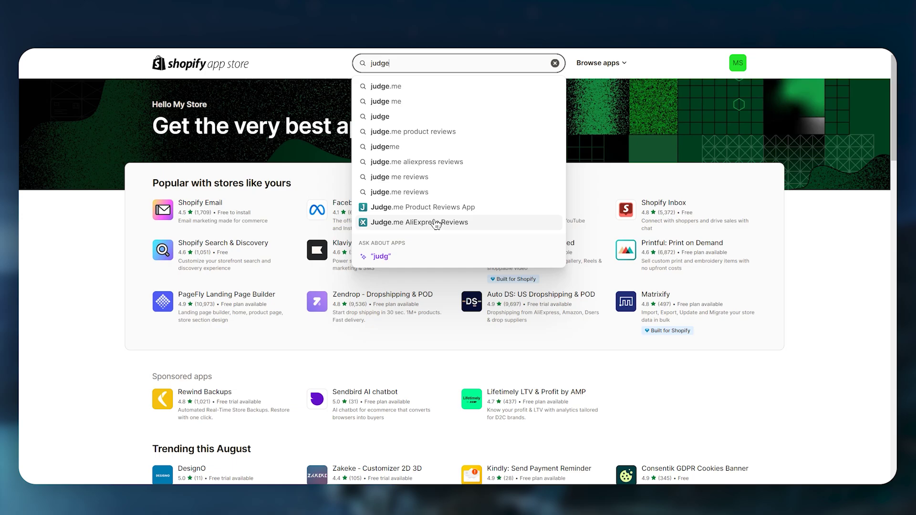
{"action": "left_click", "coordinate": [433, 207]}
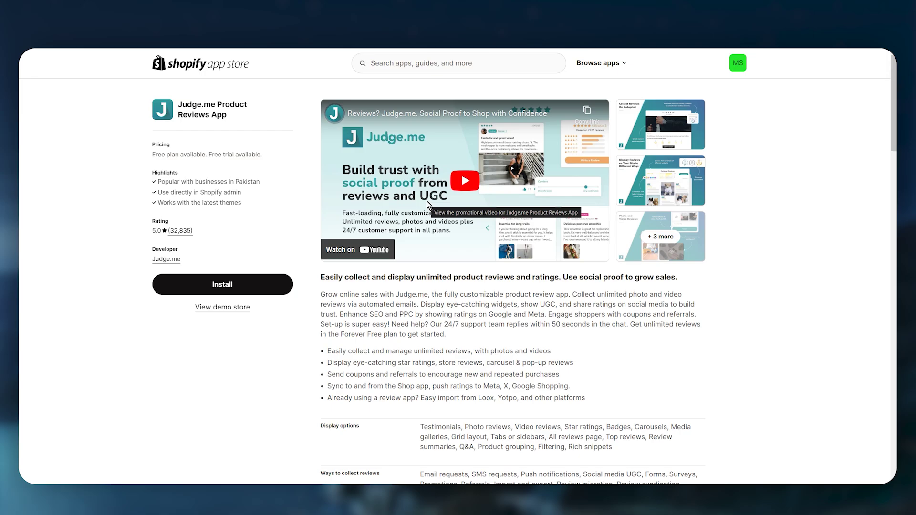
- Install Judge.me Reviews and approve its requested store permissions
{"action": "left_click", "coordinate": [171, 292]}
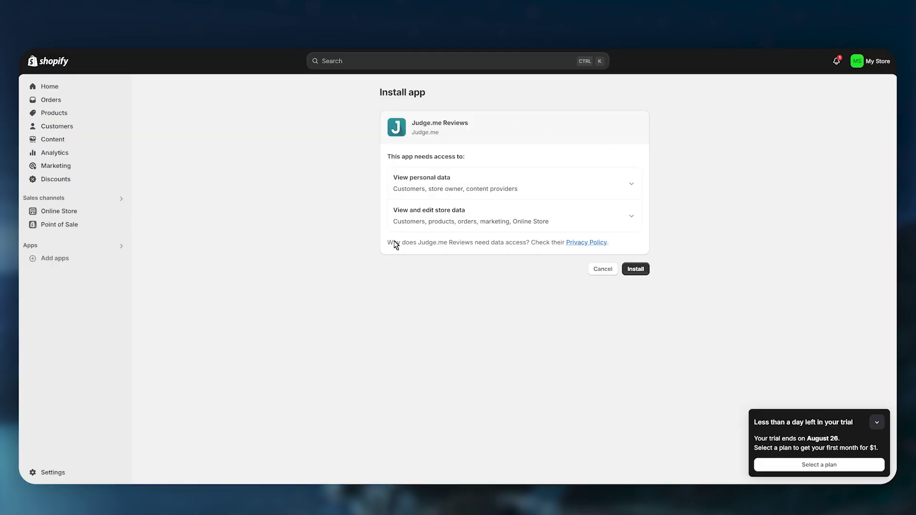
{"action": "left_click", "coordinate": [640, 271]}
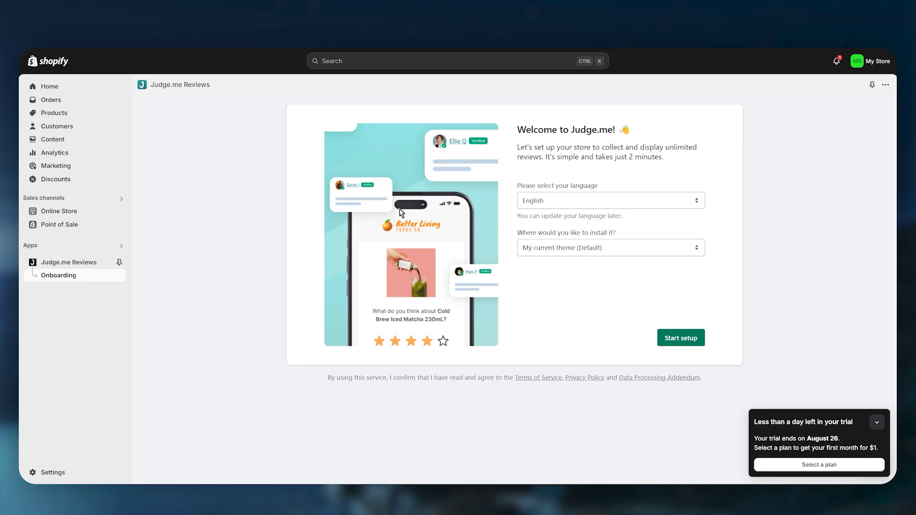
- Start Judge.me setup, turn on its app embed in the theme and save
{"action": "left_click", "coordinate": [683, 339]}
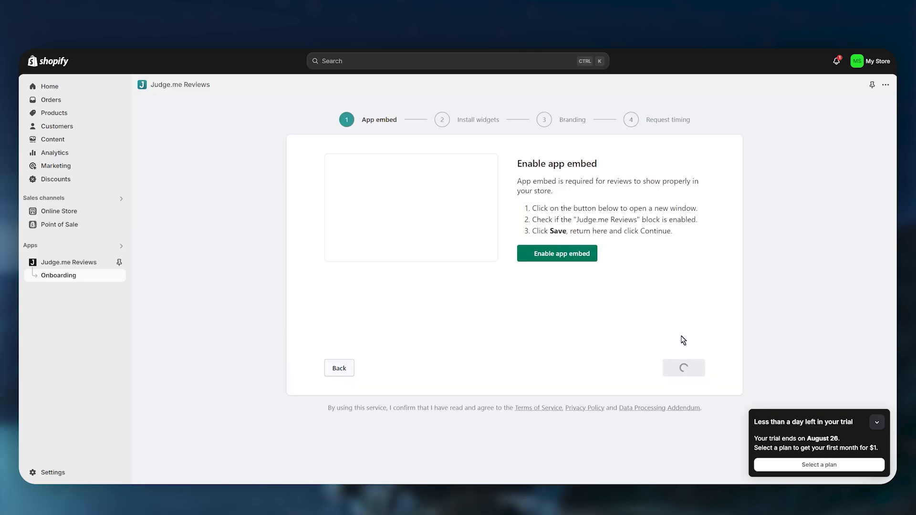
{"action": "left_click", "coordinate": [564, 261]}
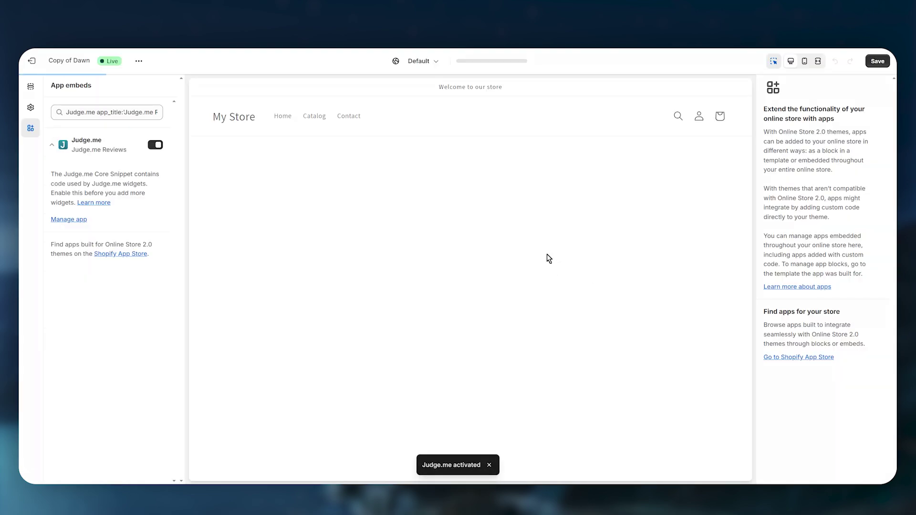
{"action": "left_click", "coordinate": [877, 62]}
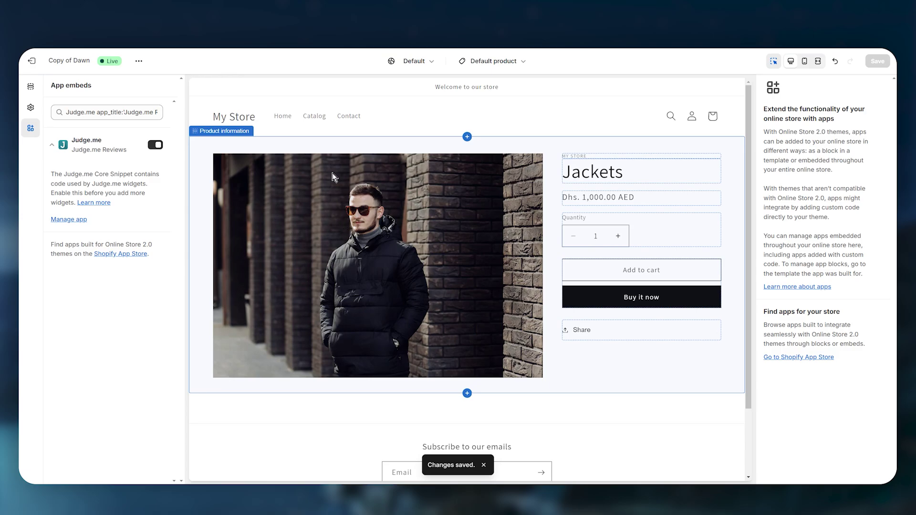
{"action": "key", "text": "ctrl+w"}
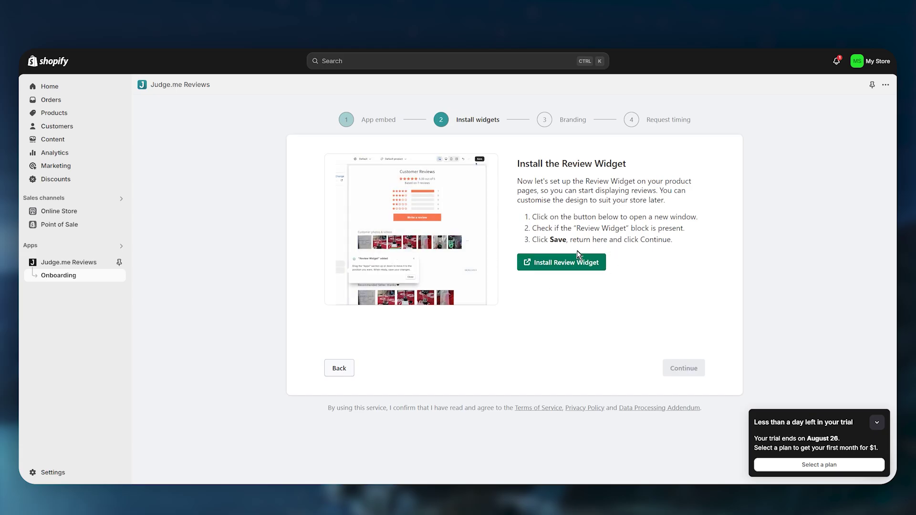
- Add the Review Widget block to the Jackets product template, save, and continue to star ratings
{"action": "left_click", "coordinate": [552, 265]}
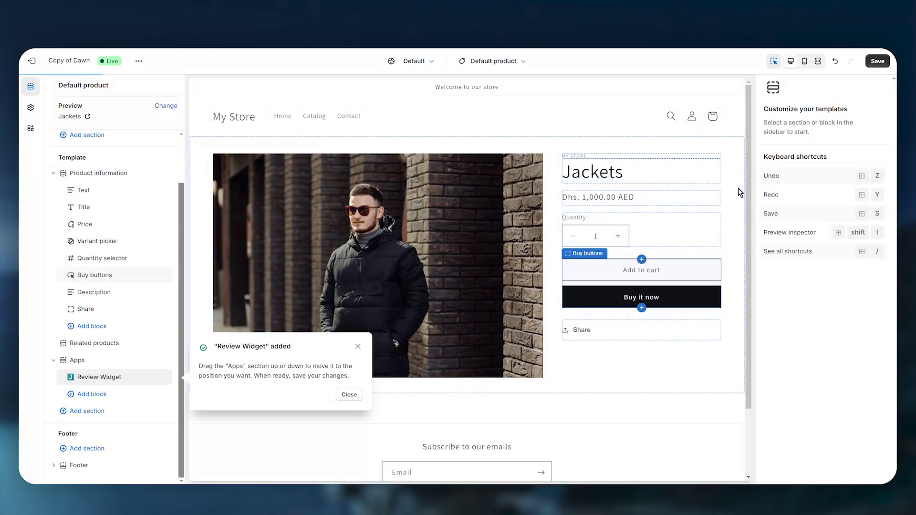
{"action": "left_click", "coordinate": [882, 64]}
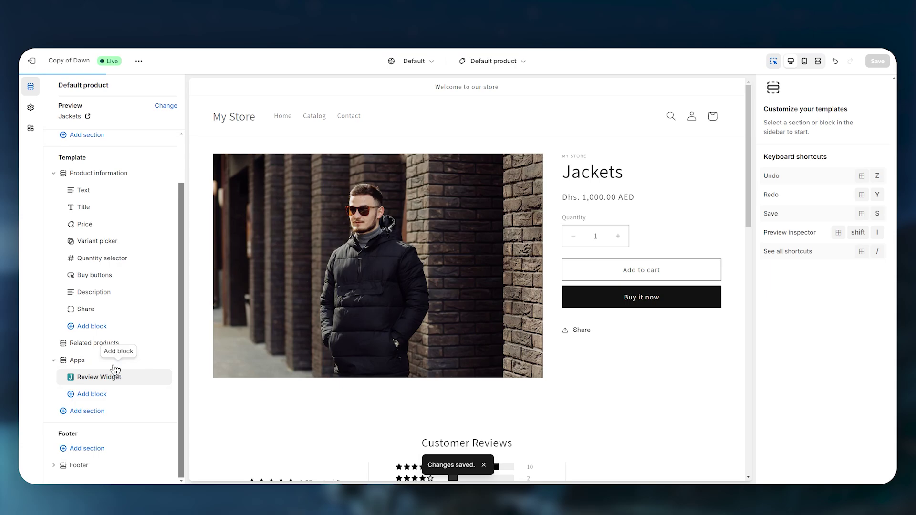
{"action": "mouse_move", "coordinate": [107, 377]}
{"action": "left_mouse_down"}
{"action": "mouse_move", "coordinate": [117, 380]}
{"action": "mouse_move", "coordinate": [90, 378]}
{"action": "left_mouse_up"}
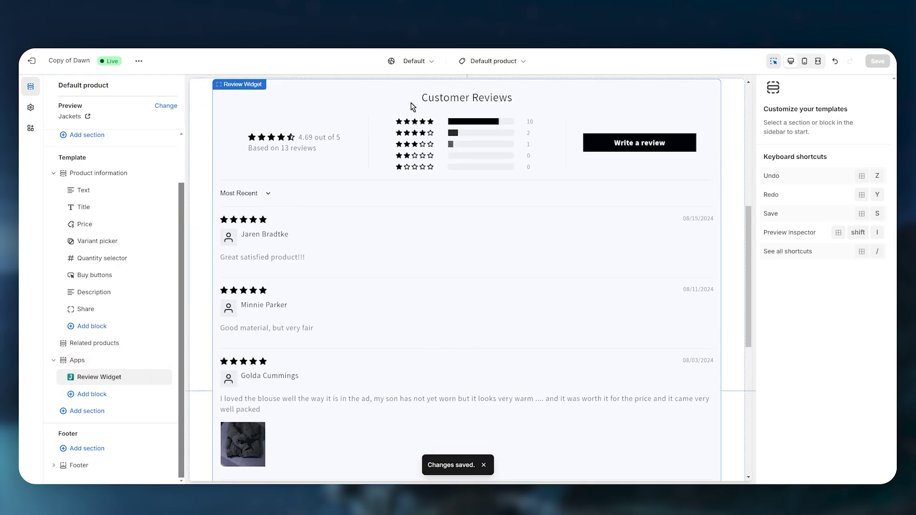
{"action": "key", "text": "ctrl+w"}
{"action": "left_click", "coordinate": [680, 365]}
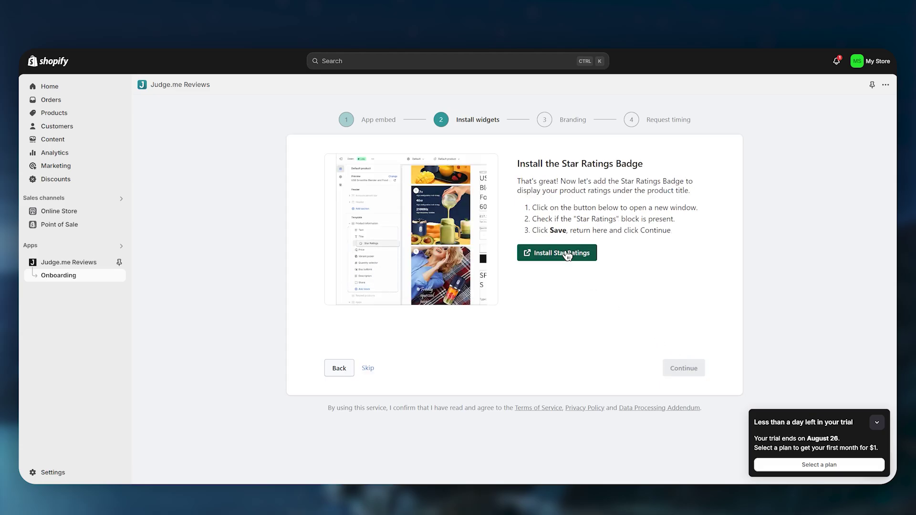
- Add the Star Ratings block, move it directly under Price, and save the template
{"action": "left_click", "coordinate": [564, 253]}
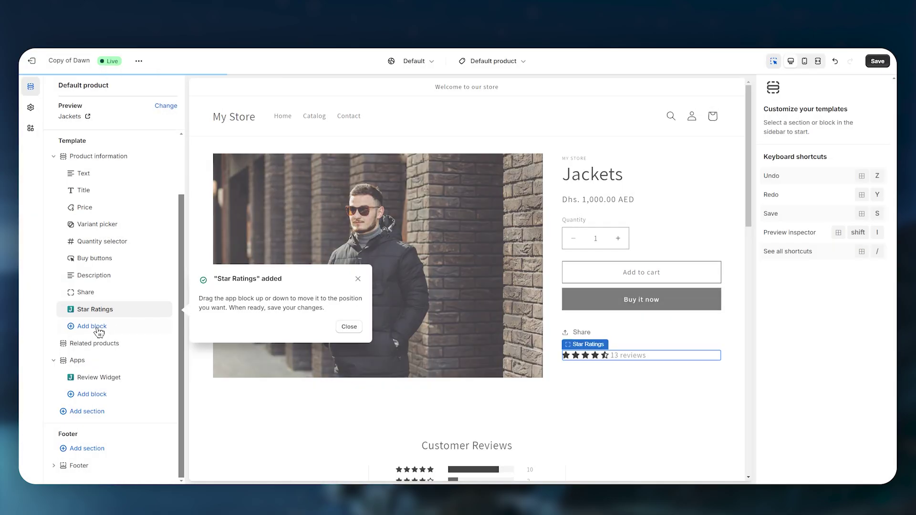
{"action": "left_click_drag", "start_coordinate": [115, 313], "coordinate": [89, 220]}
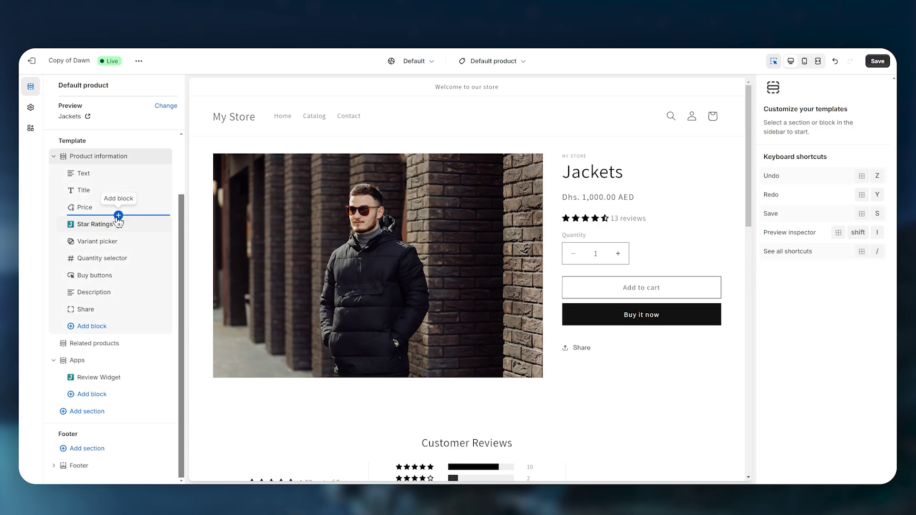
{"action": "left_click", "coordinate": [877, 61]}
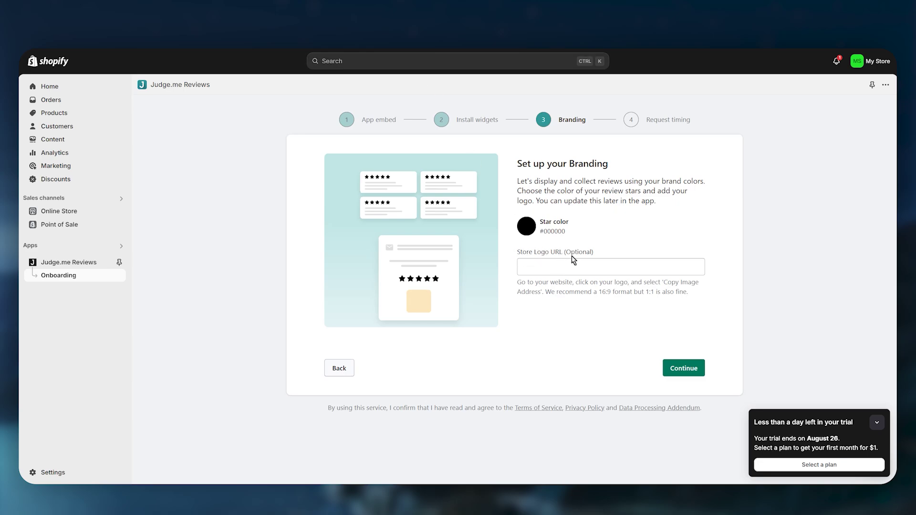
- Set the review star colour to yellow #FFCE00 and confirm the Branding step
{"action": "left_click", "coordinate": [529, 236]}
{"action": "left_click_drag", "start_coordinate": [560, 289], "coordinate": [628, 239]}
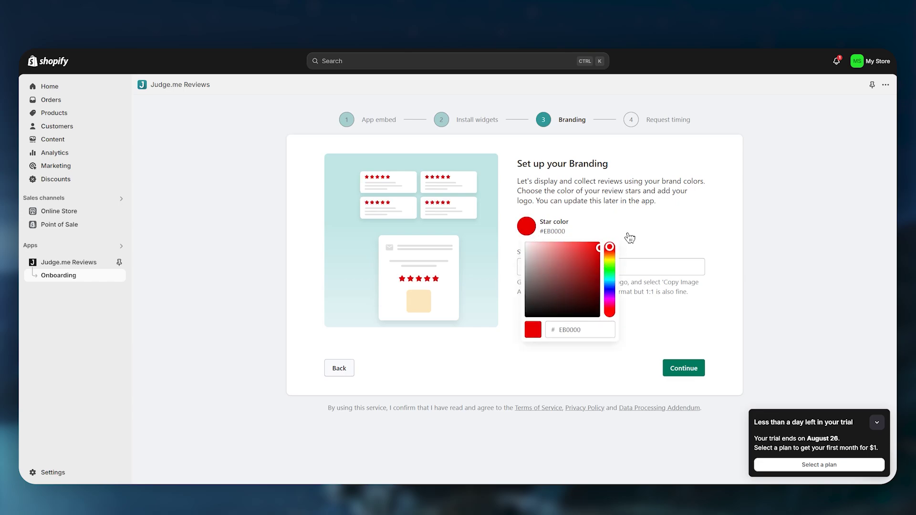
{"action": "left_click", "coordinate": [540, 235]}
{"action": "left_click", "coordinate": [610, 261]}
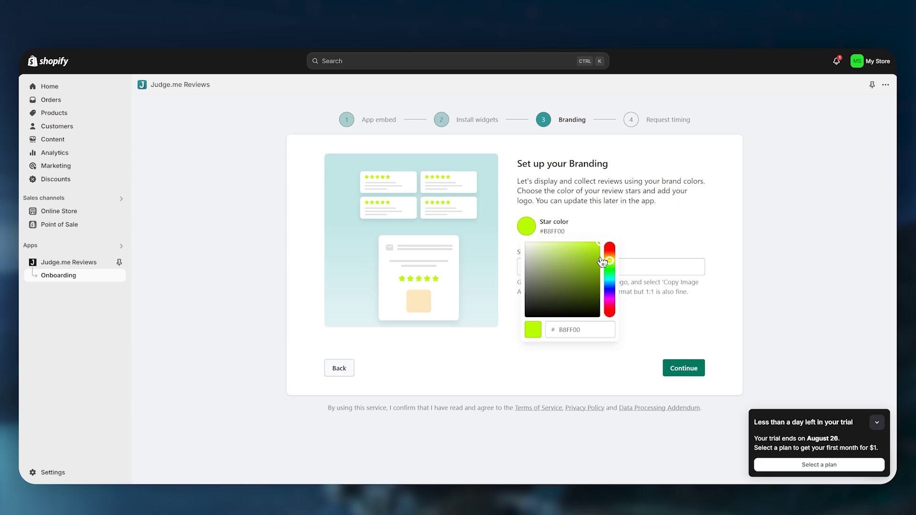
{"action": "left_click", "coordinate": [610, 256]}
{"action": "left_click", "coordinate": [692, 372]}
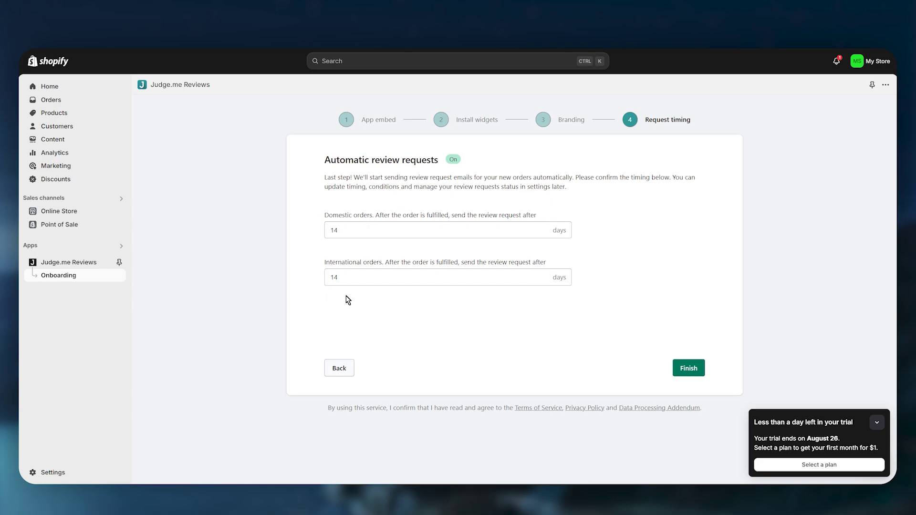
- Finish setup with 14-day review requests and go to Import Reviews
{"action": "left_click", "coordinate": [701, 372]}
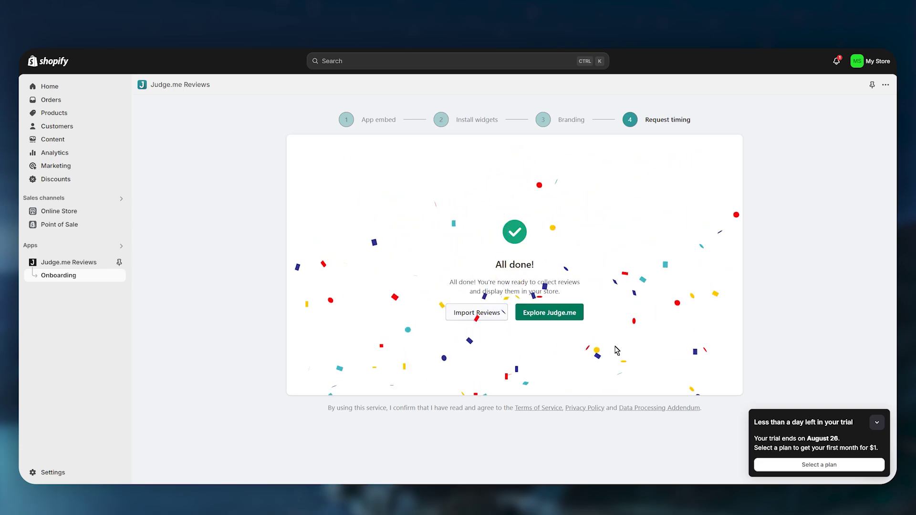
{"action": "left_click", "coordinate": [488, 317]}
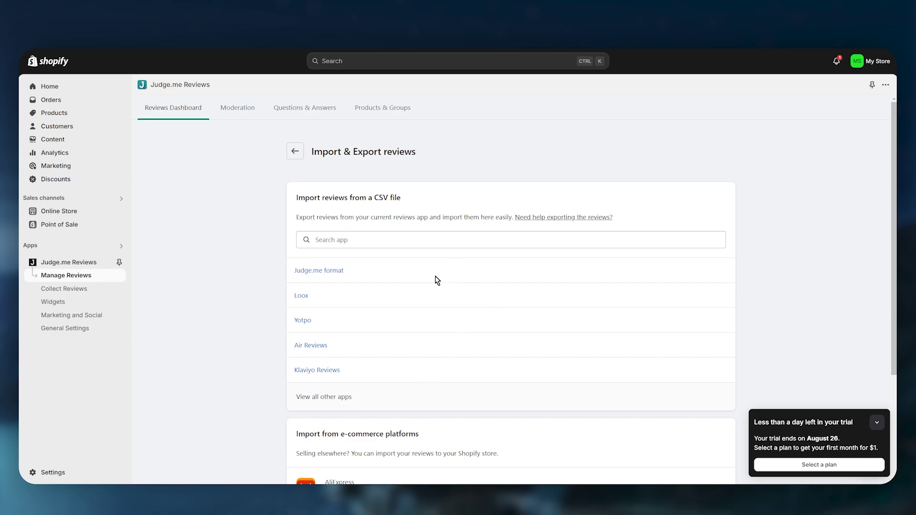
{"action": "scroll", "coordinate": [436, 280], "scroll_direction": "down", "scroll_amount": 3}
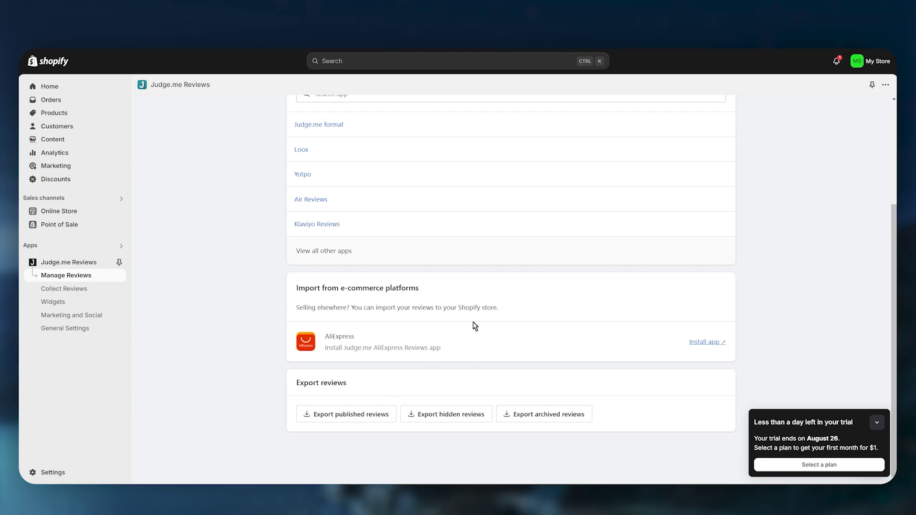
{"action": "scroll", "coordinate": [329, 348], "scroll_direction": "up", "scroll_amount": 3}
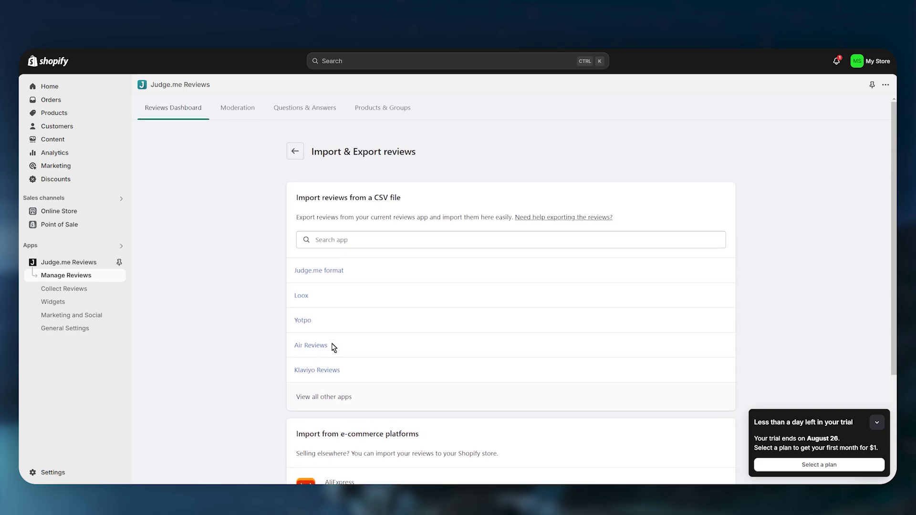
{"action": "scroll", "coordinate": [333, 343], "scroll_direction": "down", "scroll_amount": 2}
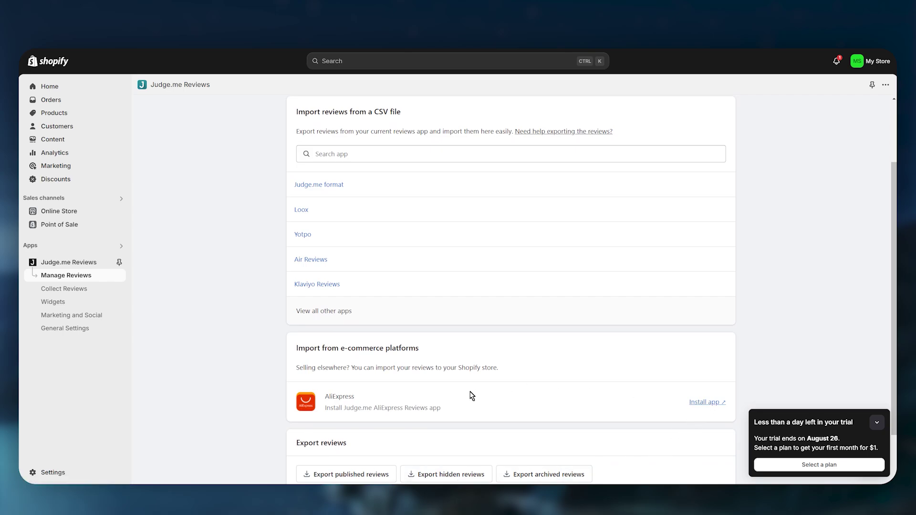
- Install Judge.me AliExpress Reviews for the store's shop domain and grant it access
{"action": "left_click", "coordinate": [697, 404]}
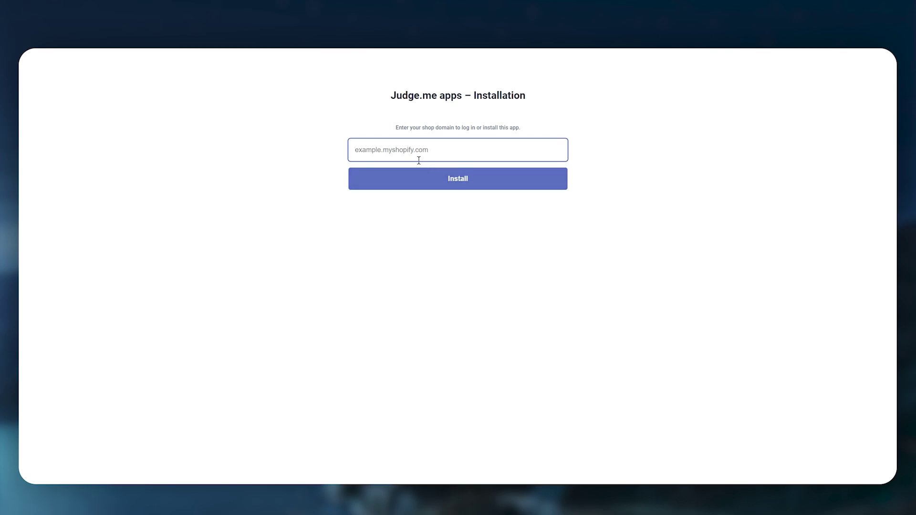
{"action": "type", "text": "https://5cb76c-62.myshopify.com/"}
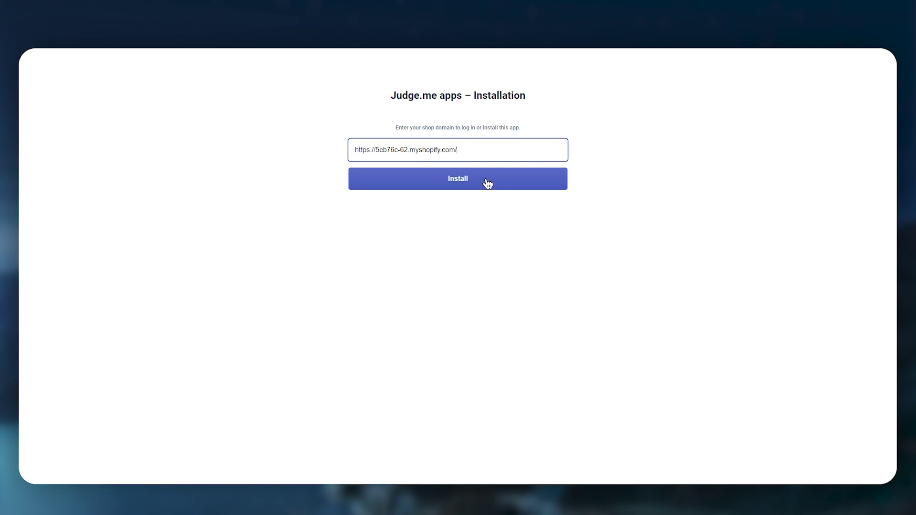
{"action": "left_click", "coordinate": [486, 182]}
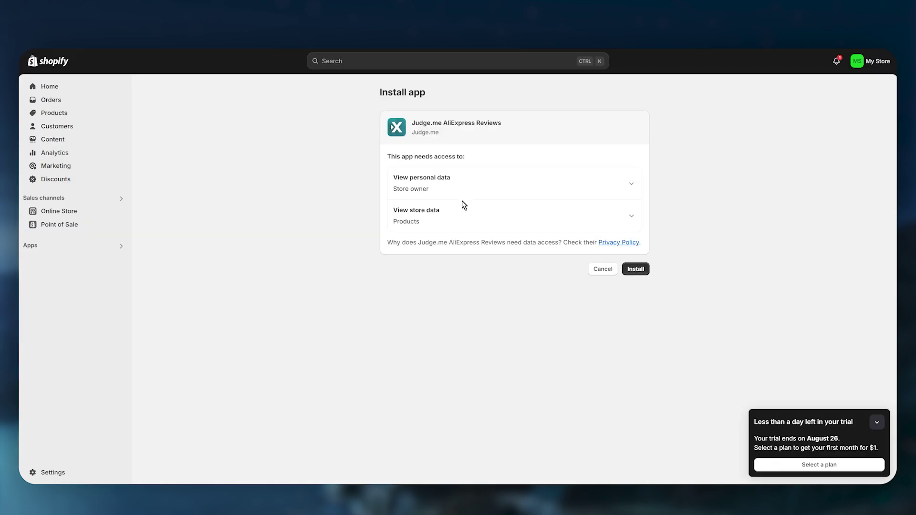
{"action": "left_click", "coordinate": [639, 271]}
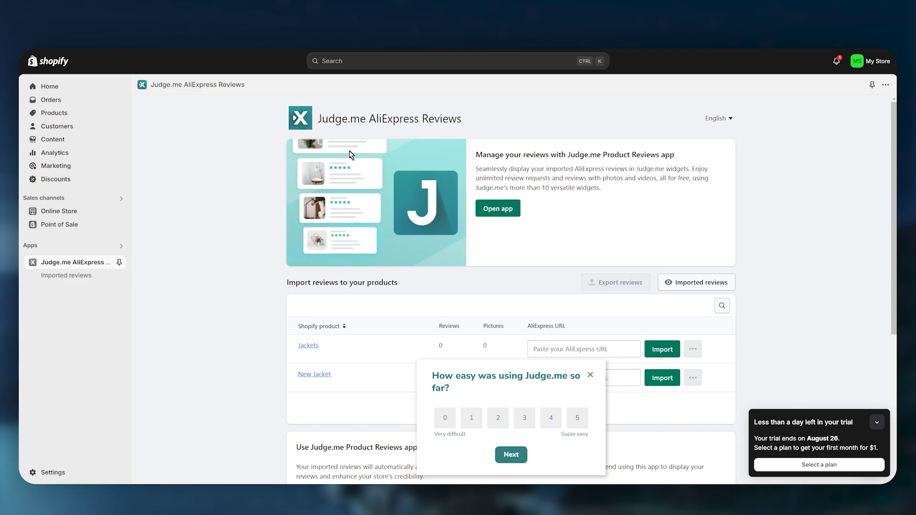
- Scroll through the AliExpress search results for jackets
{"action": "scroll", "coordinate": [558, 247], "scroll_direction": "down", "scroll_amount": 3}
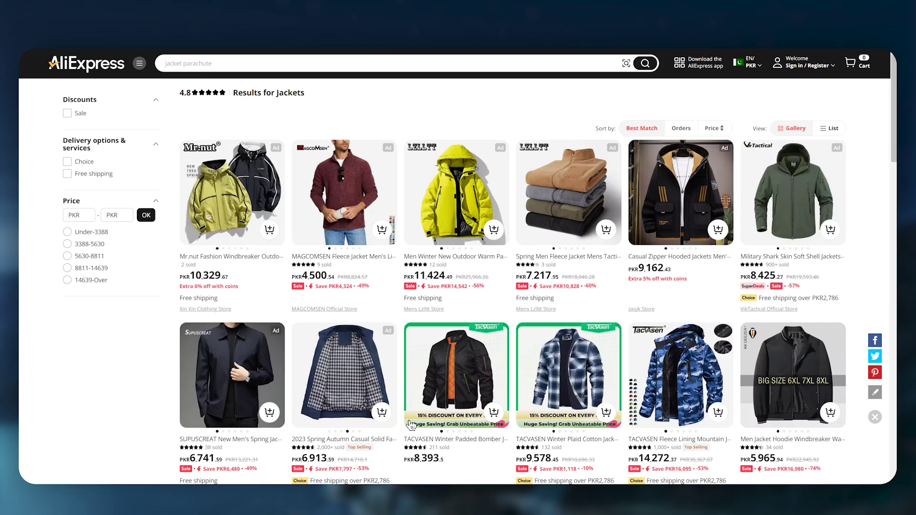
- Open the navy casual jacket's AliExpress listing, then return to the search results
{"action": "scroll", "coordinate": [550, 360], "scroll_direction": "down", "scroll_amount": 1}
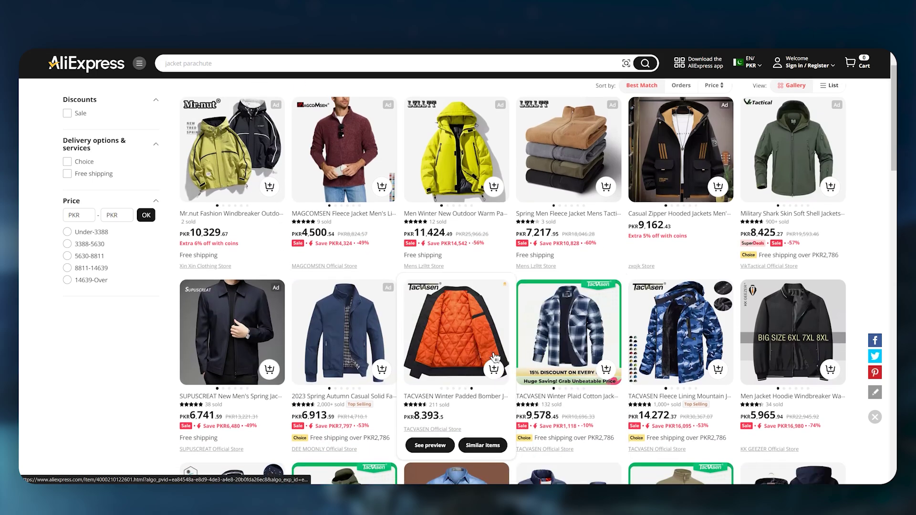
{"action": "left_click", "coordinate": [330, 336]}
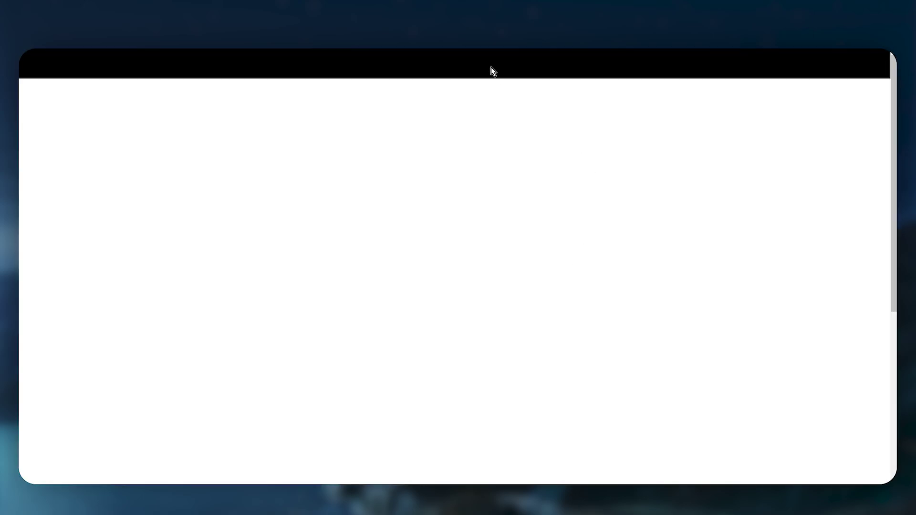
{"action": "key", "text": "ctrl+w"}
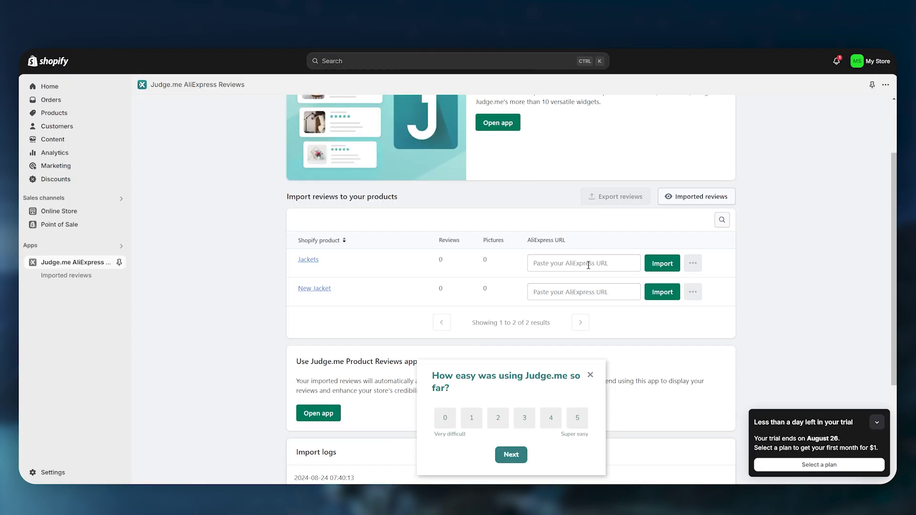
- Paste the jacket listing's AliExpress link into the Jackets row and start its import
{"action": "left_click", "coordinate": [588, 265]}
{"action": "key", "text": "ctrl+v"}
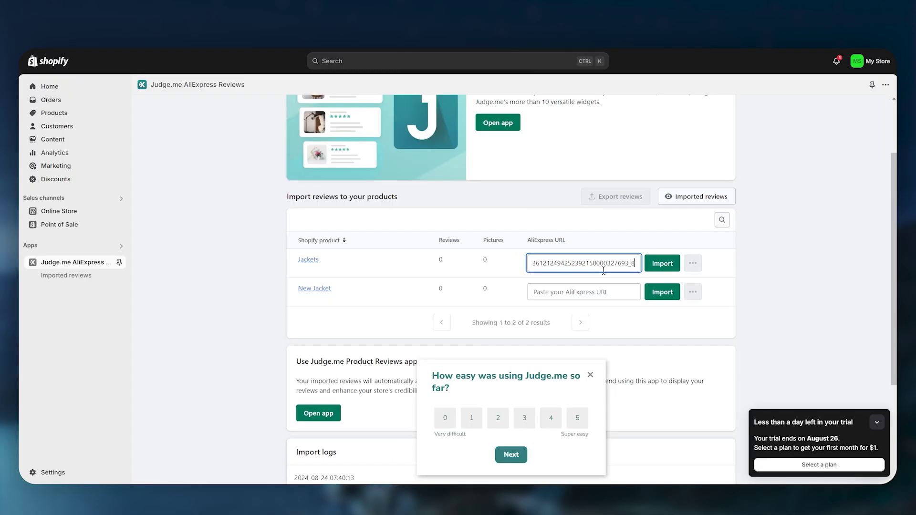
{"action": "left_click", "coordinate": [656, 267]}
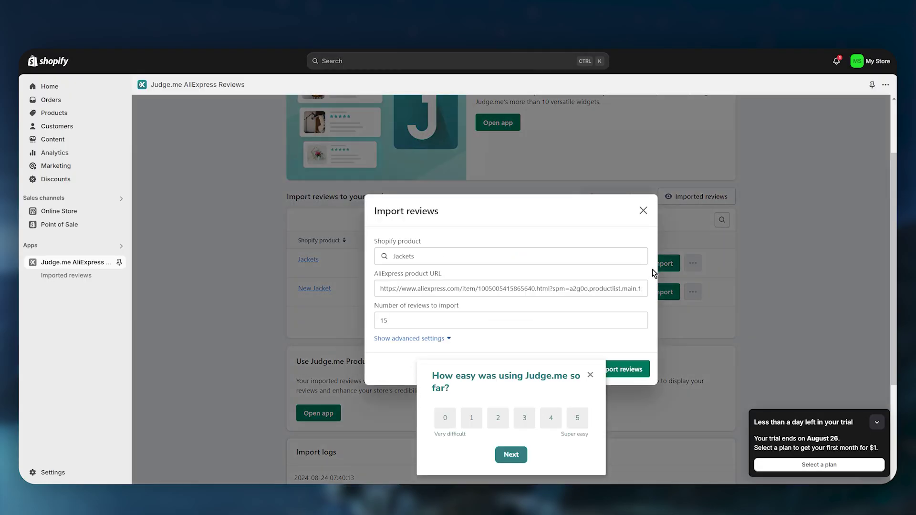
- Submit a 15-review import for Jackets, all countries, English translation, with completion email off
{"action": "left_click", "coordinate": [590, 375]}
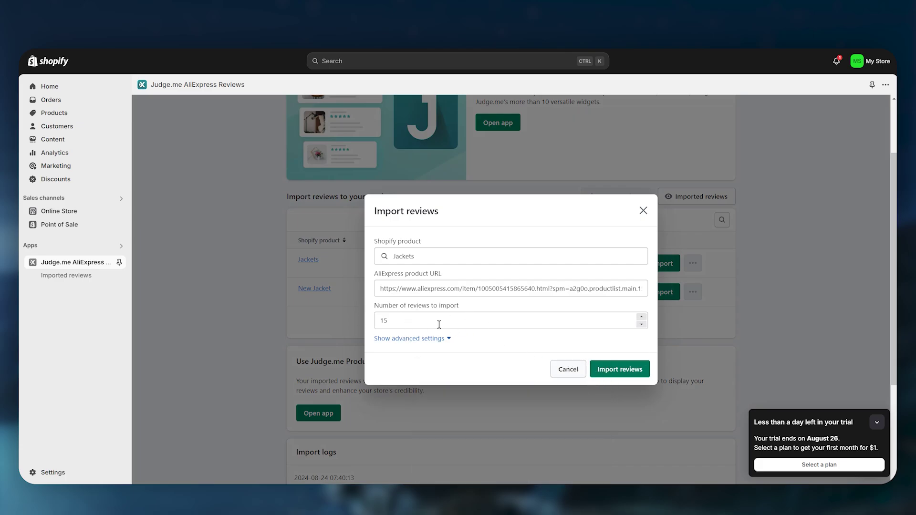
{"action": "left_click", "coordinate": [446, 338]}
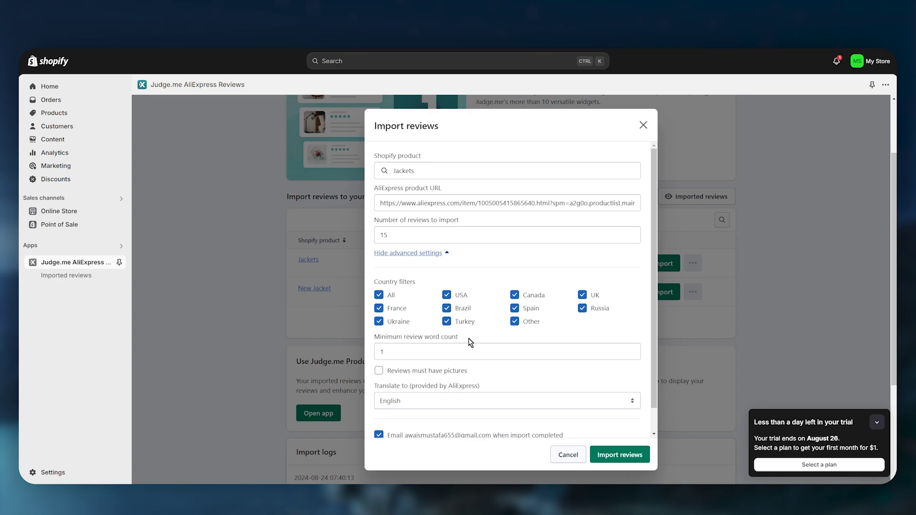
{"action": "scroll", "coordinate": [470, 342], "scroll_direction": "down", "scroll_amount": 1}
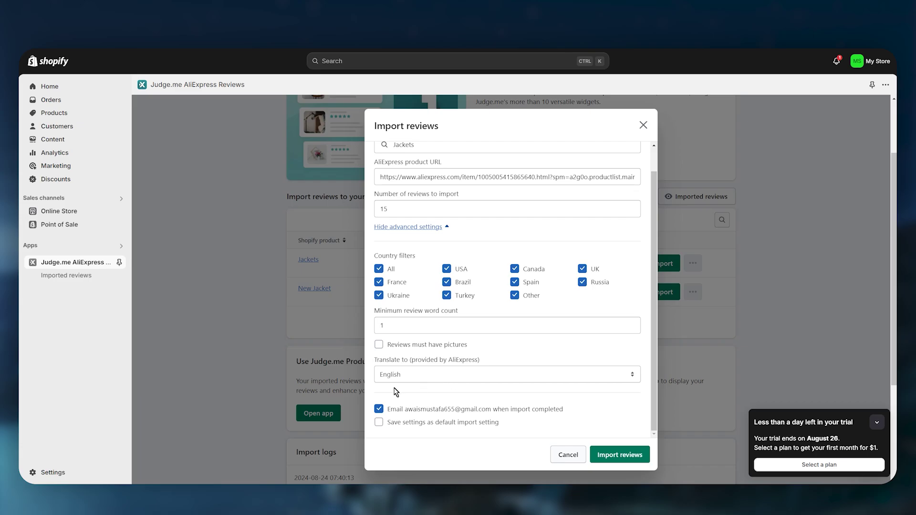
{"action": "left_click", "coordinate": [379, 408]}
{"action": "left_click", "coordinate": [640, 458]}
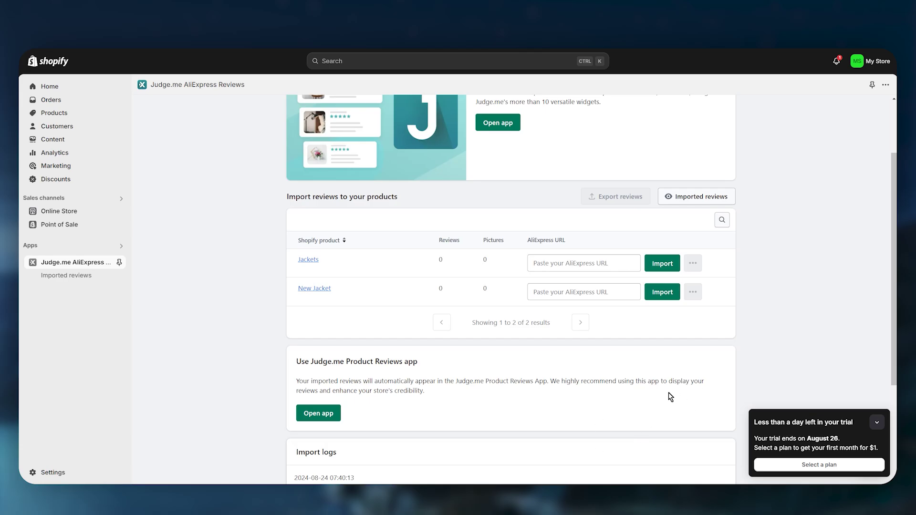
- Open Copy of Dawn in the theme editor and select the home page's Featured collection section
{"action": "left_click", "coordinate": [60, 210]}
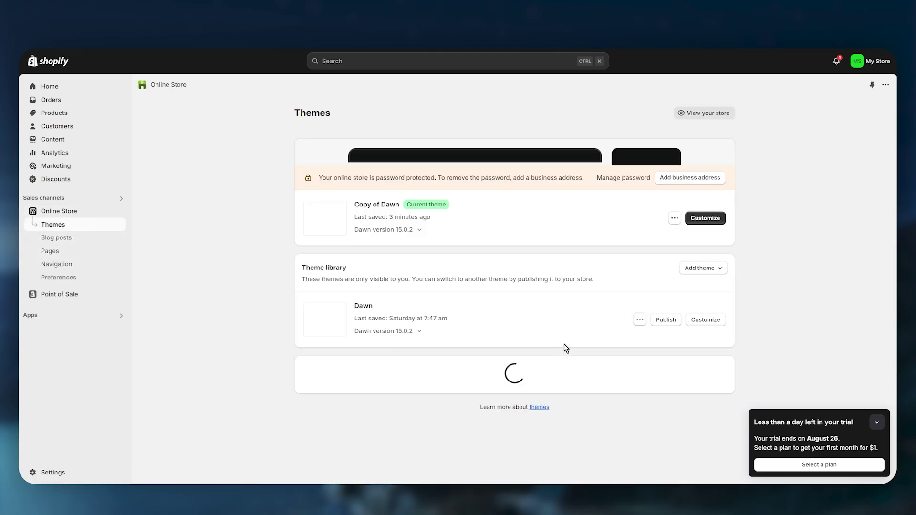
{"action": "left_click", "coordinate": [700, 322]}
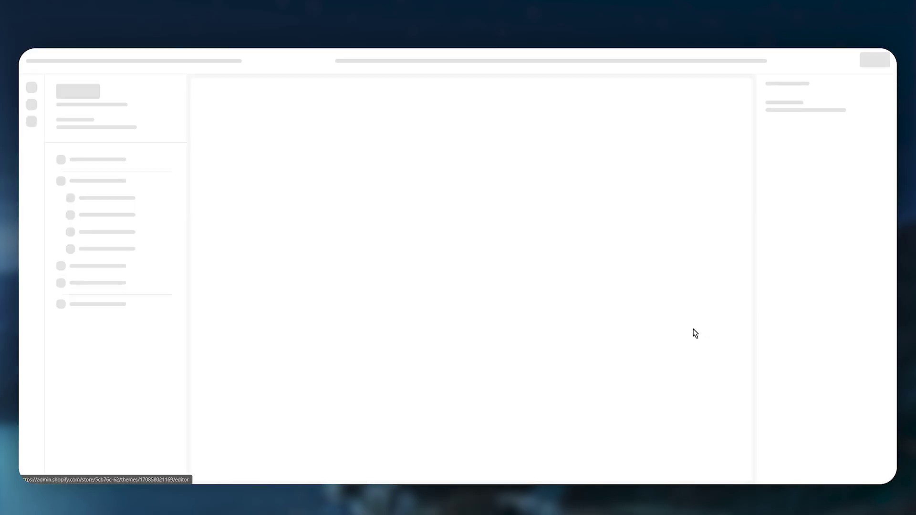
{"action": "scroll", "coordinate": [687, 332], "scroll_direction": "down", "scroll_amount": 4}
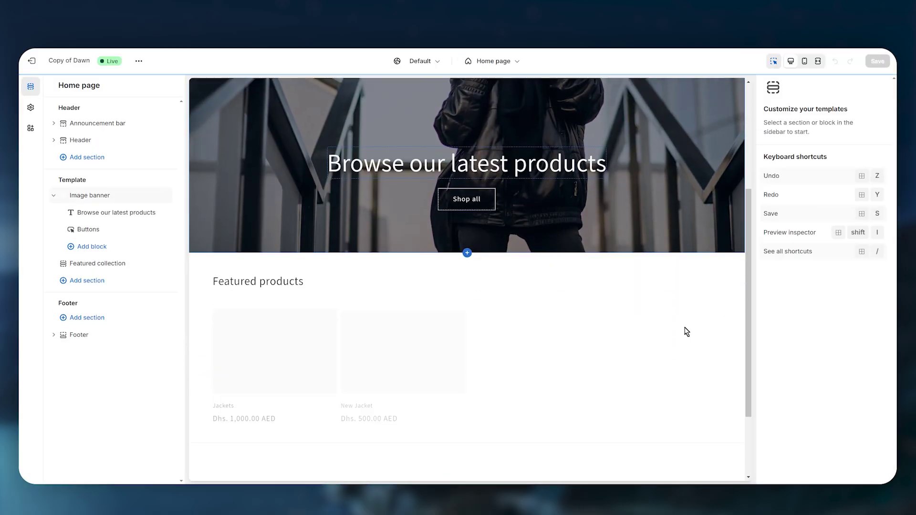
{"action": "scroll", "coordinate": [686, 332], "scroll_direction": "down", "scroll_amount": 2}
{"action": "left_click", "coordinate": [231, 302]}
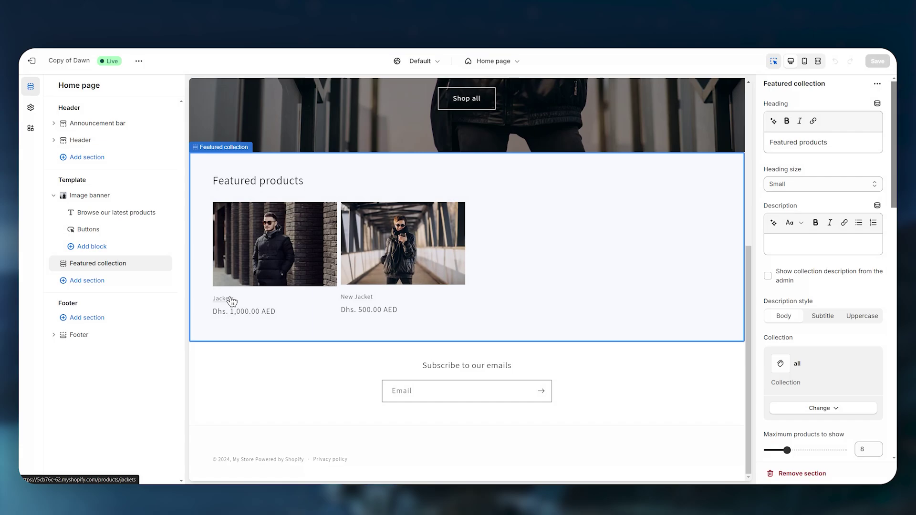
- Preview the Jackets product page and check its star ratings
{"action": "left_click", "coordinate": [230, 301]}
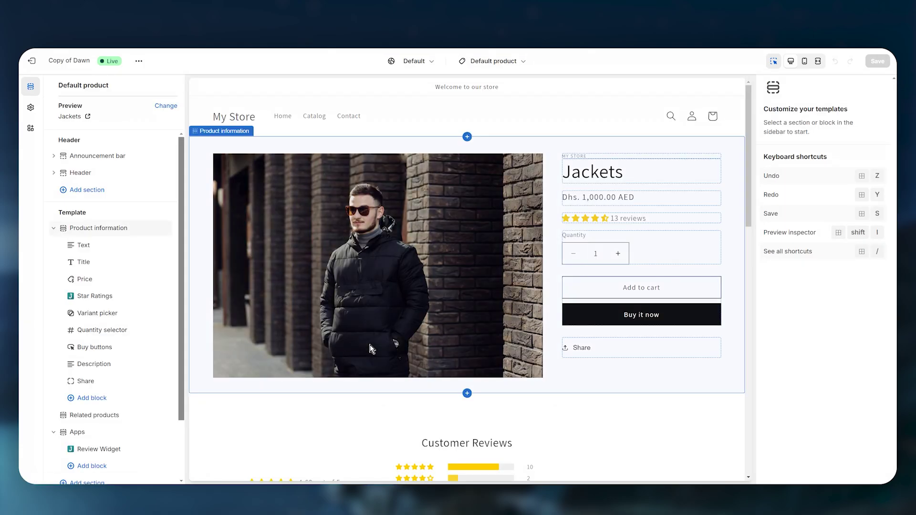
{"action": "scroll", "coordinate": [123, 316], "scroll_direction": "down", "scroll_amount": 3}
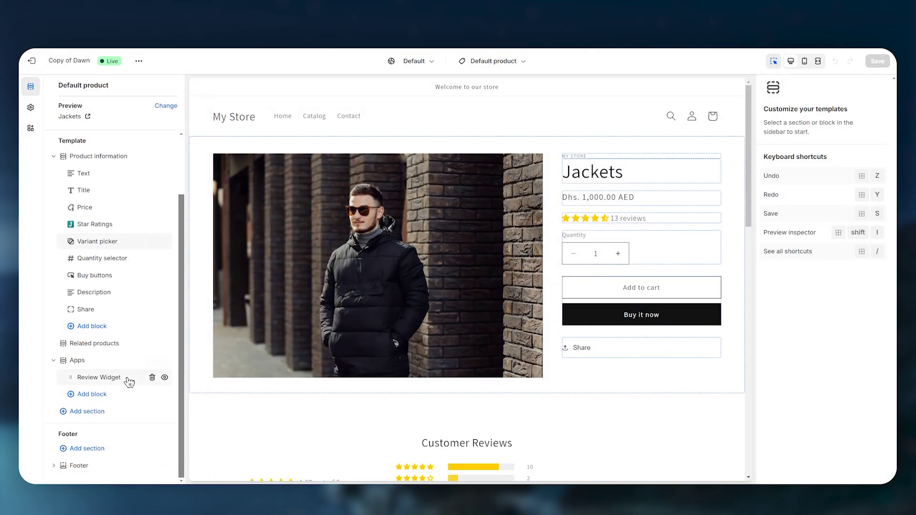
{"action": "scroll", "coordinate": [568, 221], "scroll_direction": "up", "scroll_amount": 3}
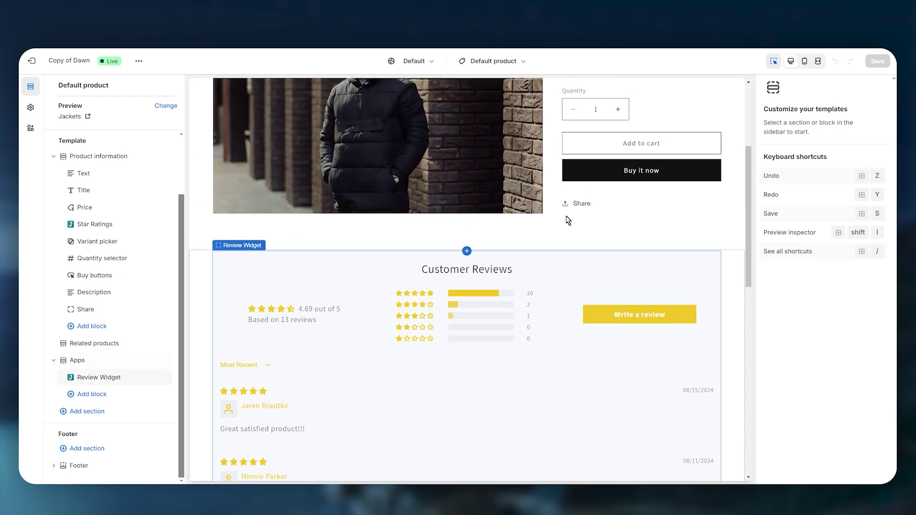
{"action": "scroll", "coordinate": [382, 338], "scroll_direction": "up", "scroll_amount": 2}
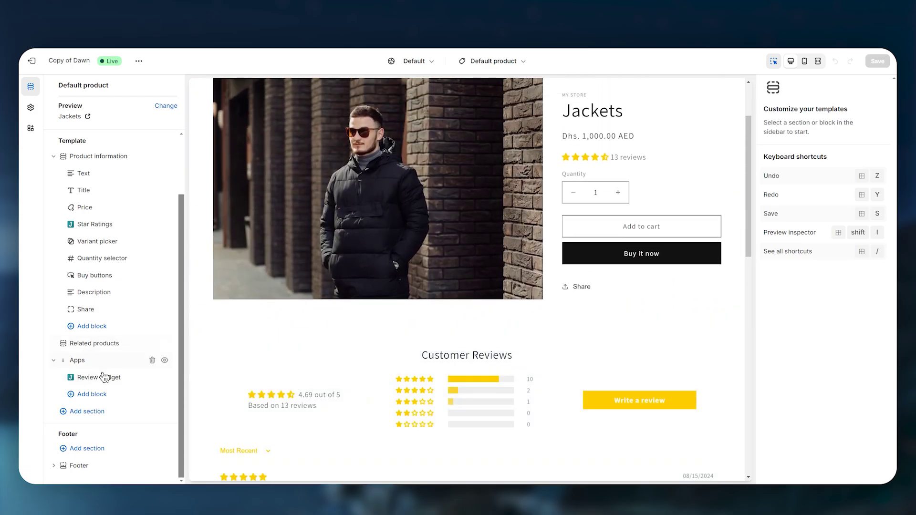
- Browse the Judge.me app blocks without adding one, then view the 13 reviews averaging 4.69
{"action": "left_click", "coordinate": [88, 399]}
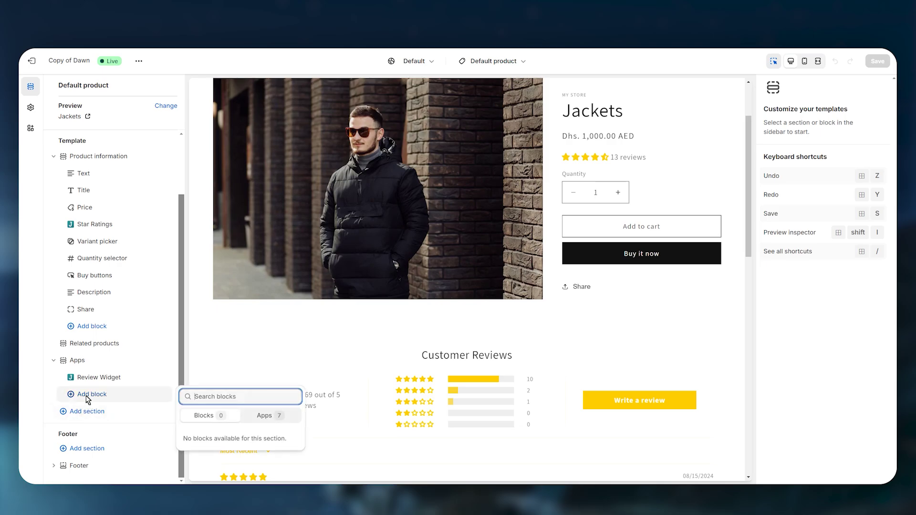
{"action": "left_click", "coordinate": [271, 416]}
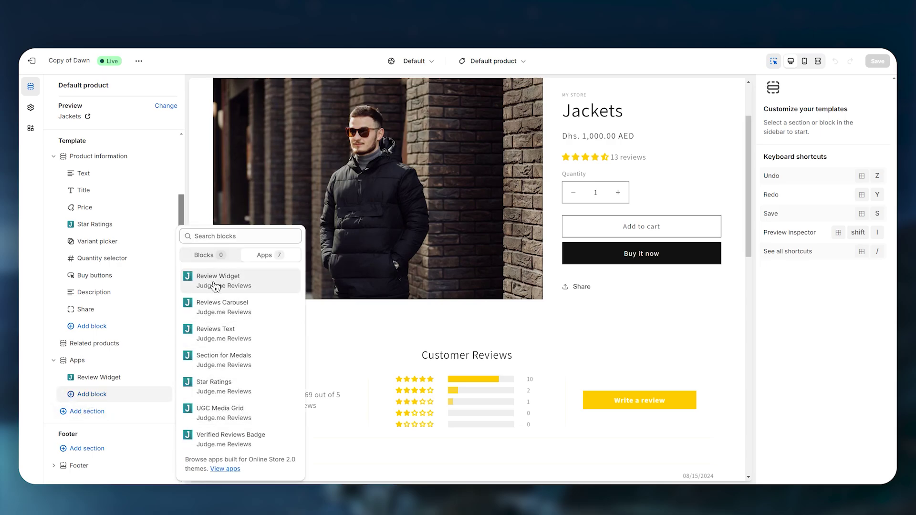
{"action": "left_click", "coordinate": [20, 294]}
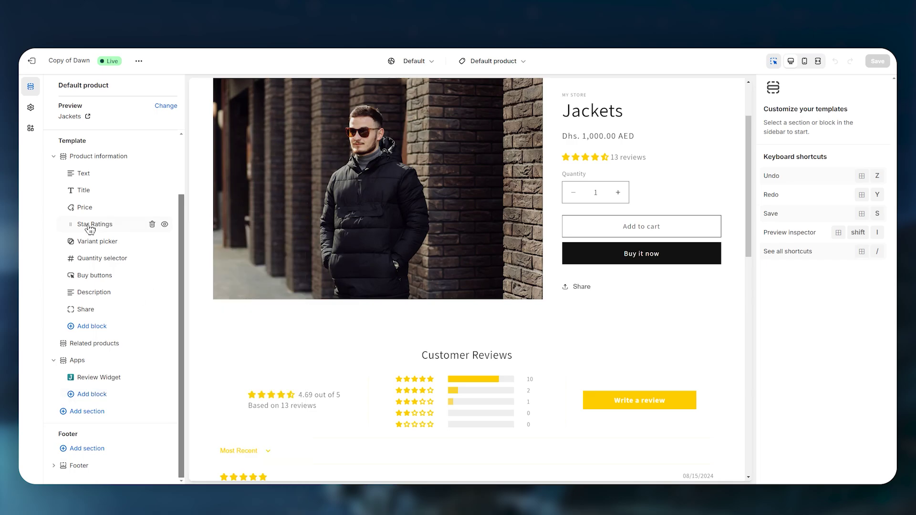
{"action": "scroll", "coordinate": [337, 317], "scroll_direction": "down", "scroll_amount": 5}
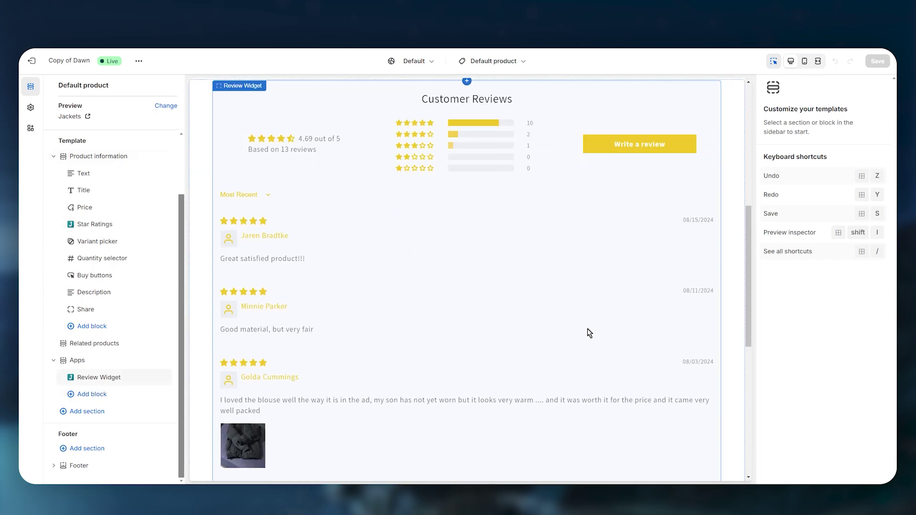
{"action": "scroll", "coordinate": [370, 319], "scroll_direction": "down", "scroll_amount": 7}
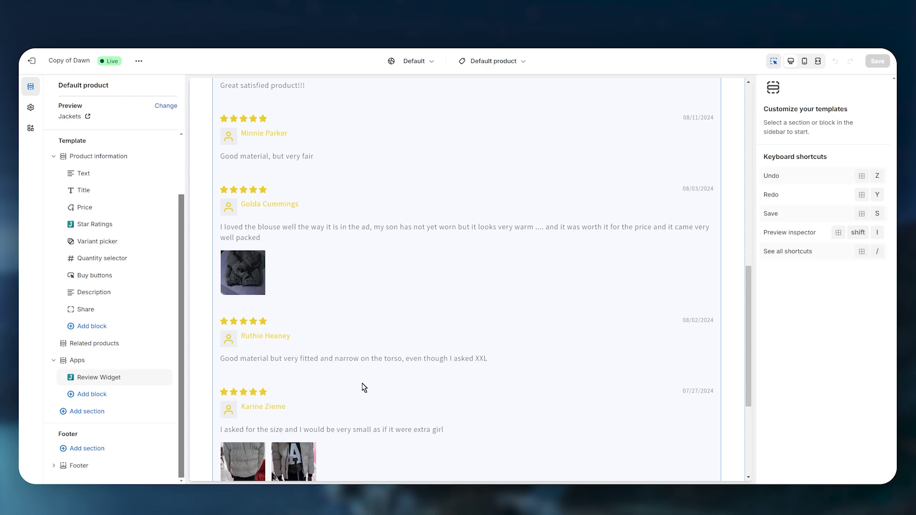
{"action": "scroll", "coordinate": [614, 284], "scroll_direction": "up", "scroll_amount": 12}
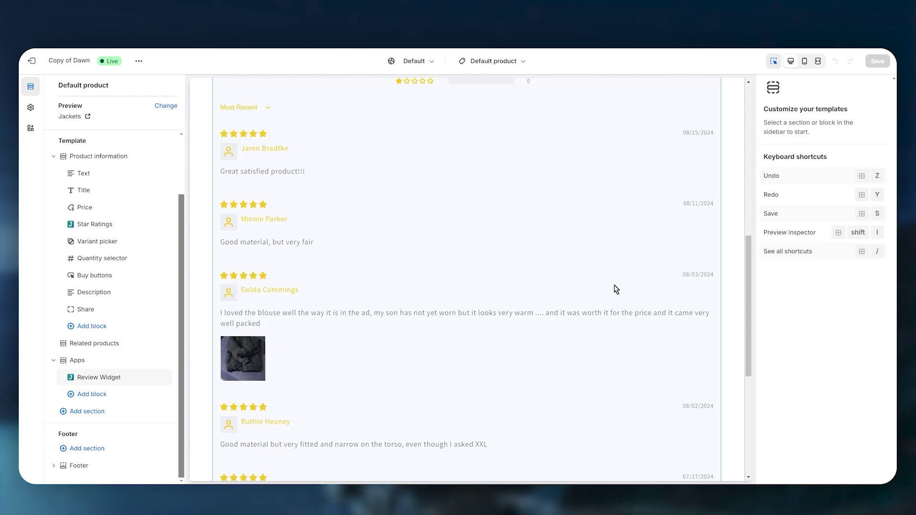
{"action": "scroll", "coordinate": [623, 310], "scroll_direction": "up", "scroll_amount": 2}
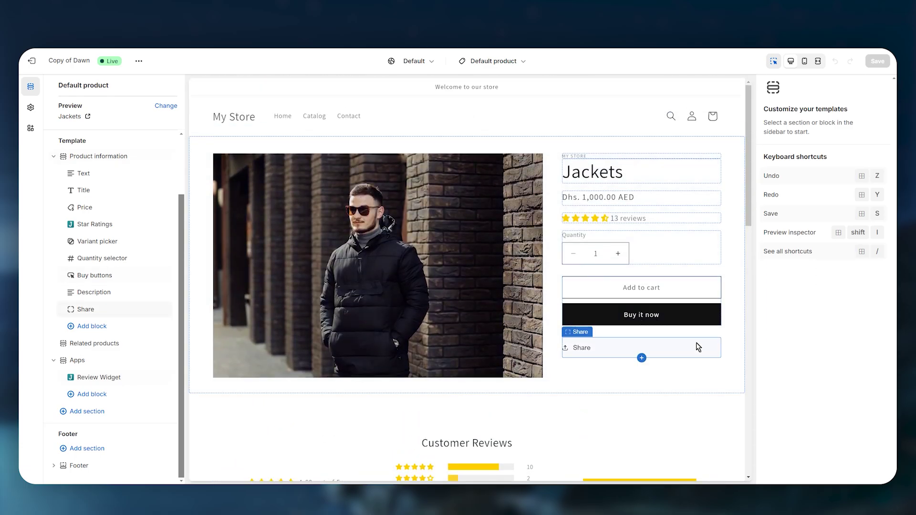